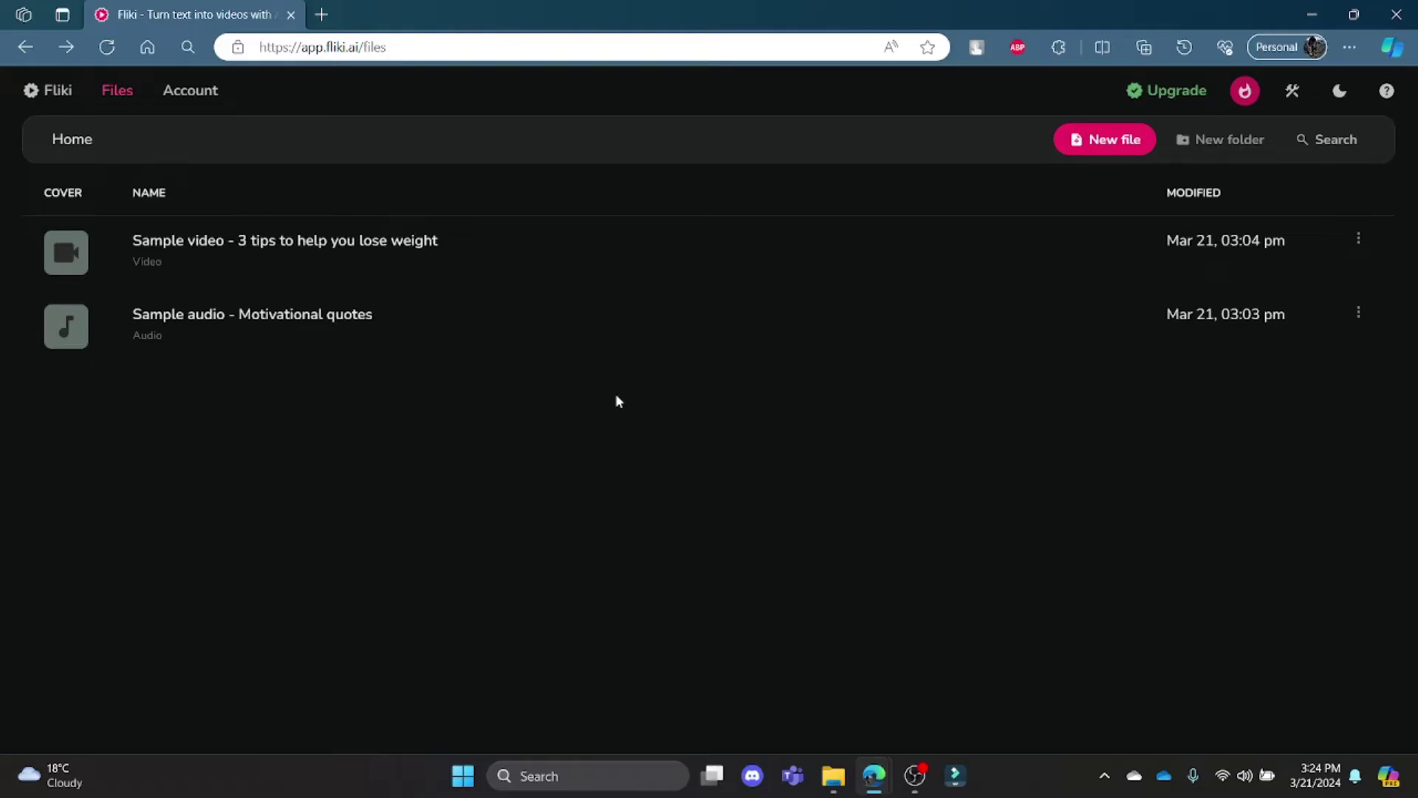
Step: Go to the account page and open its Affiliate Program section
click(192, 96)
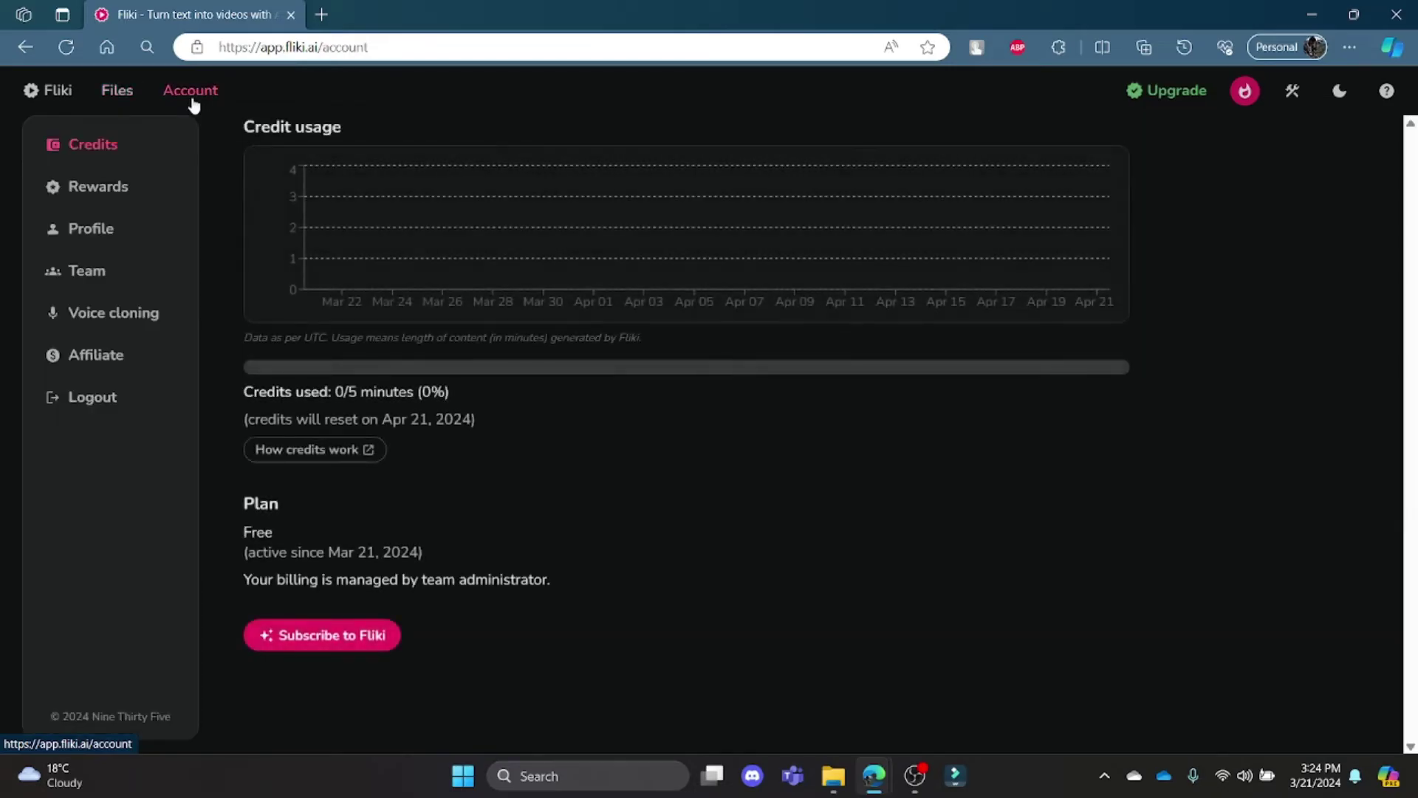
click(97, 376)
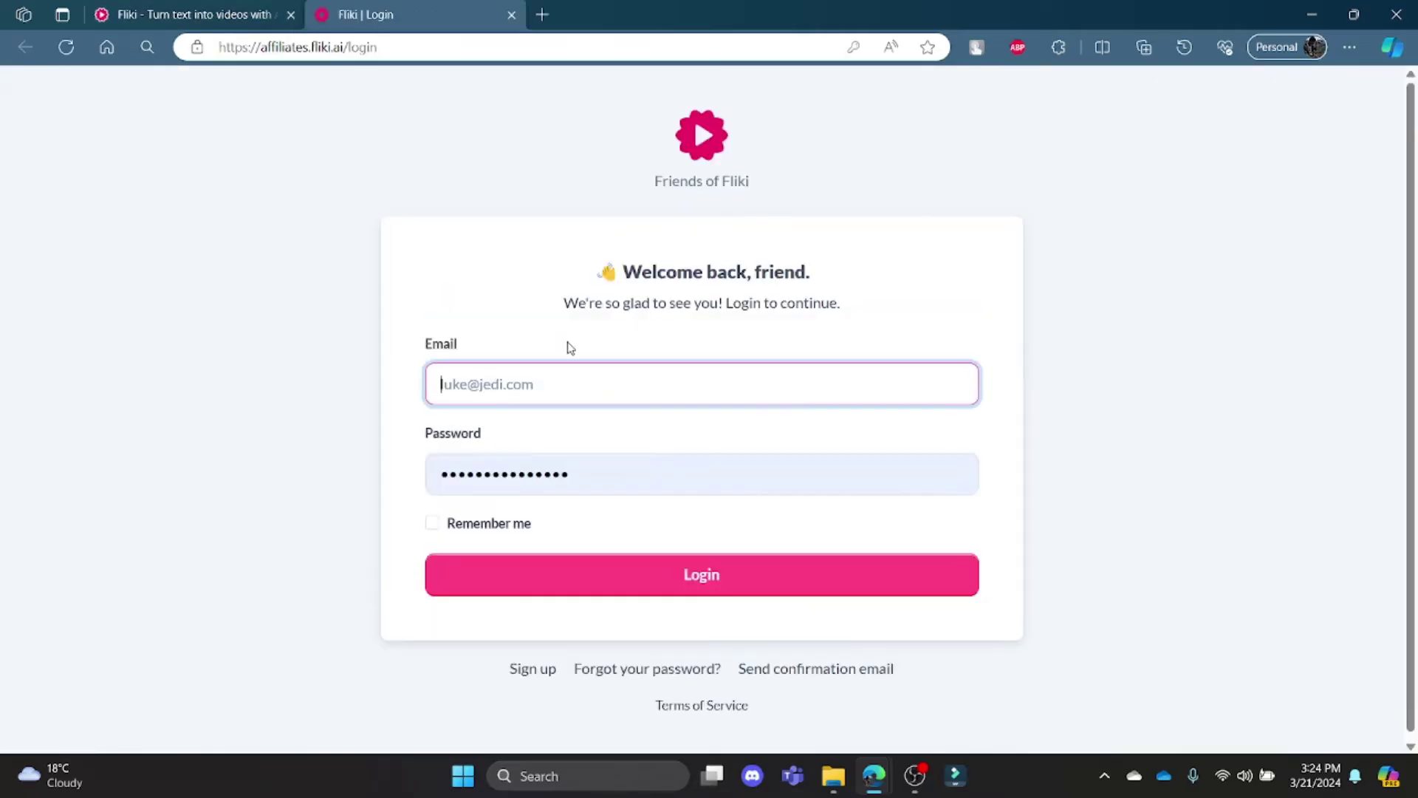
Step: Dismiss the login form's autofill suggestions and close the Fliki | Login tab
click(506, 382)
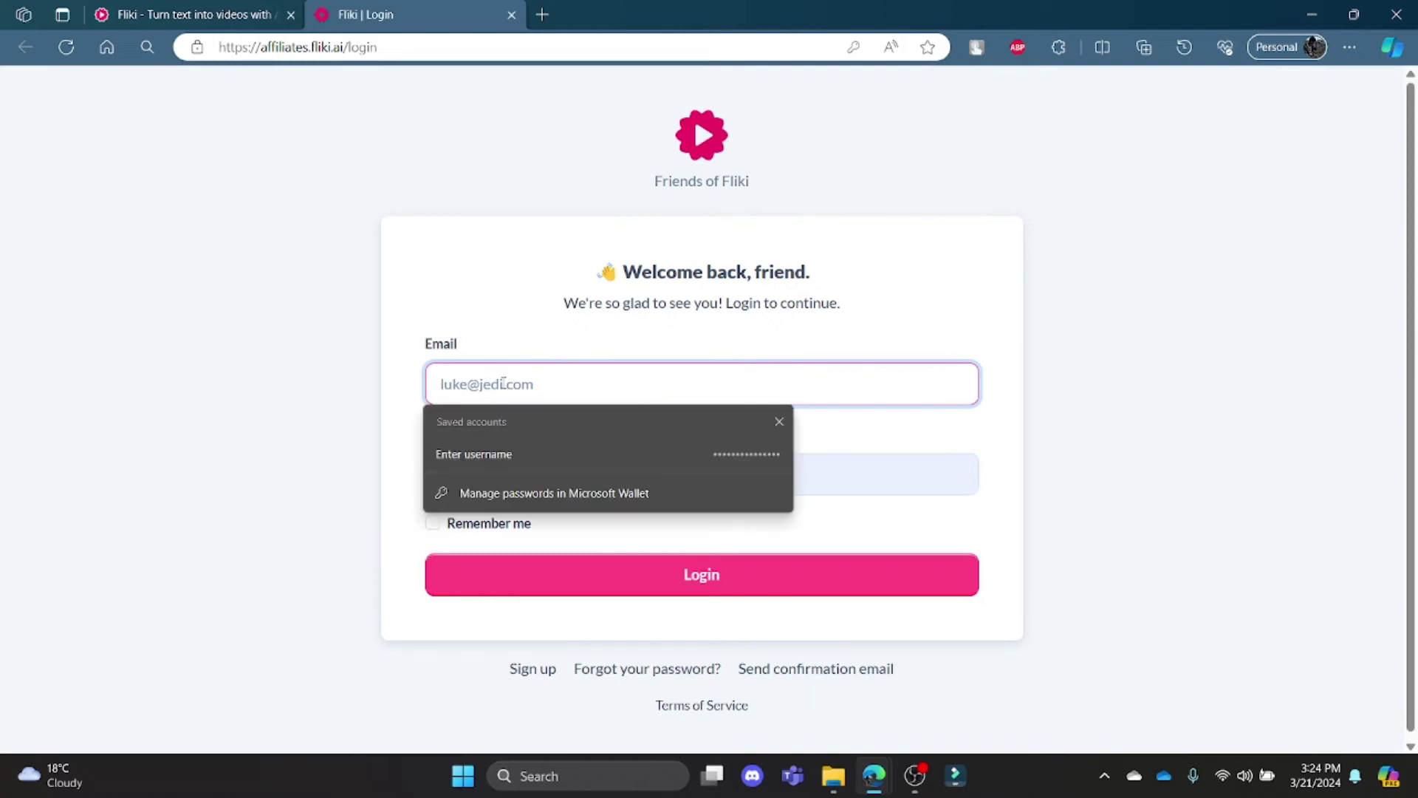
click(327, 417)
click(492, 471)
click(337, 489)
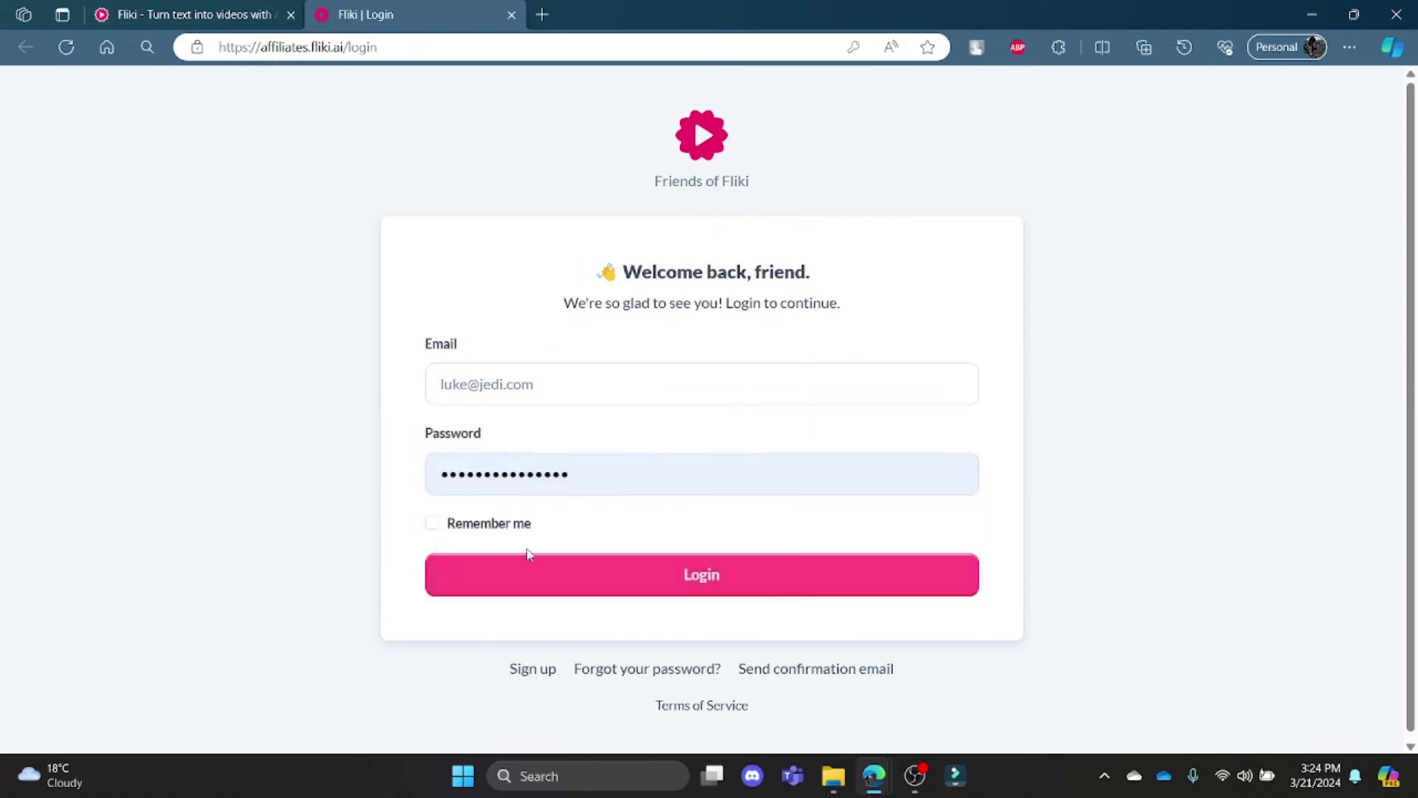
click(513, 16)
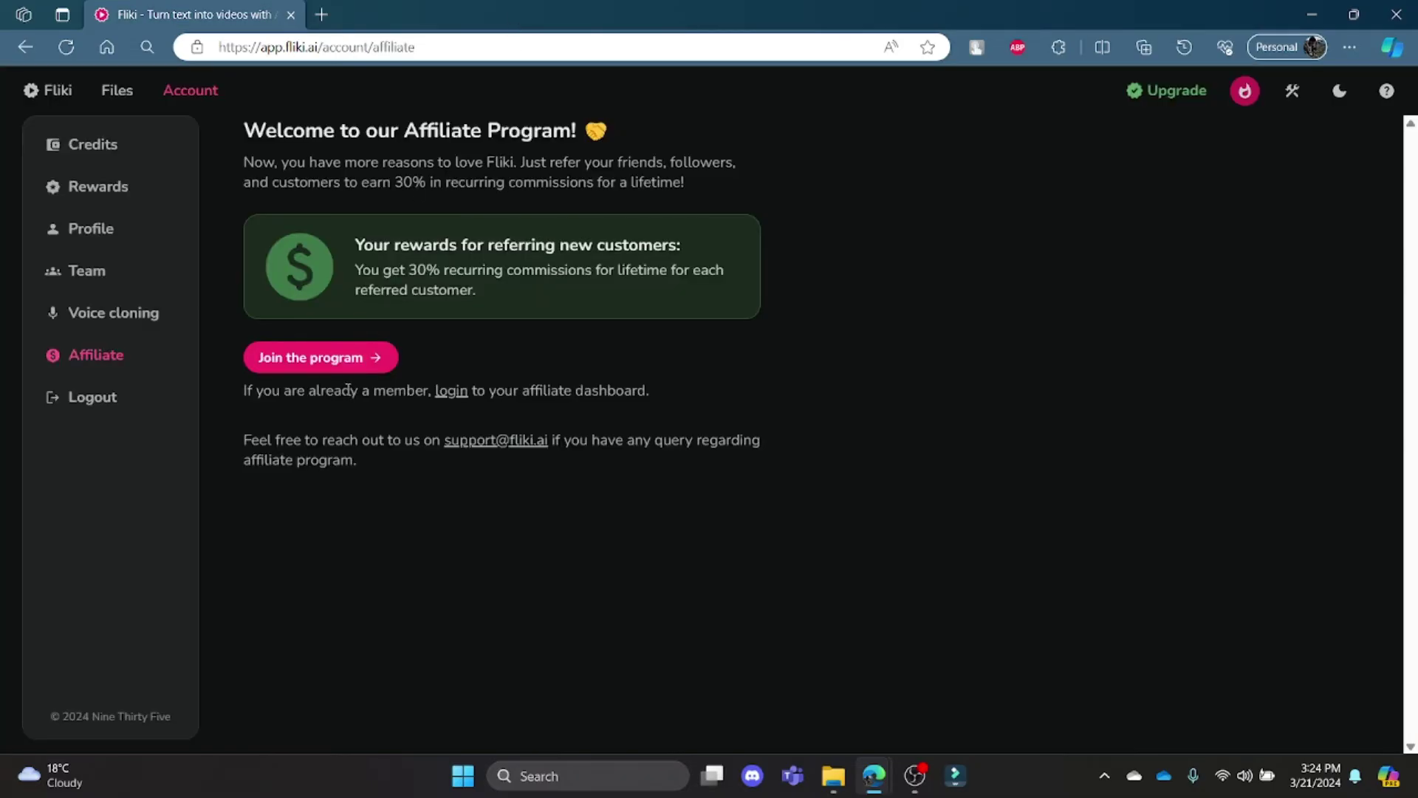
Step: Submit the prefilled affiliate sign-up with the robot check, then close the confirmation tab
click(311, 358)
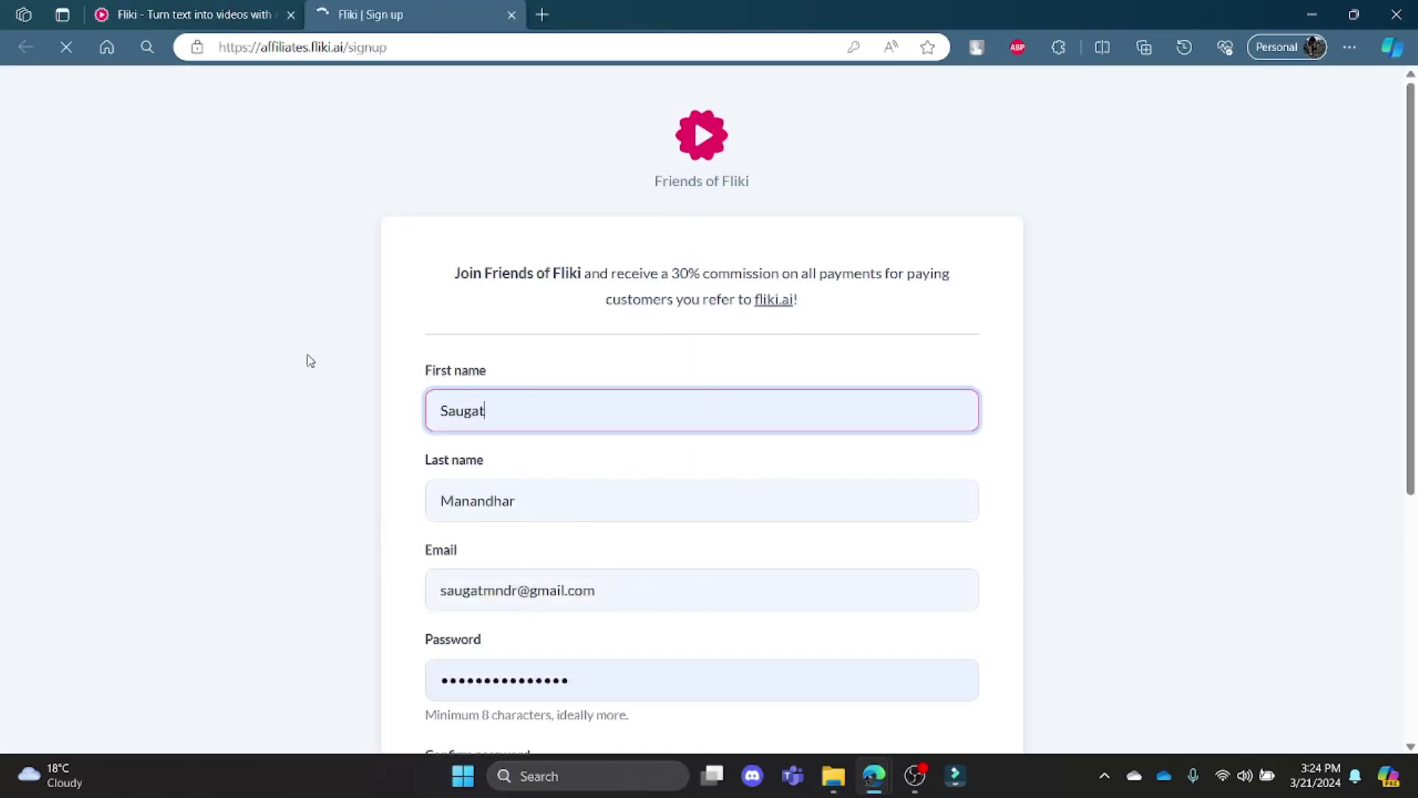
scroll(588, 482, down, 2)
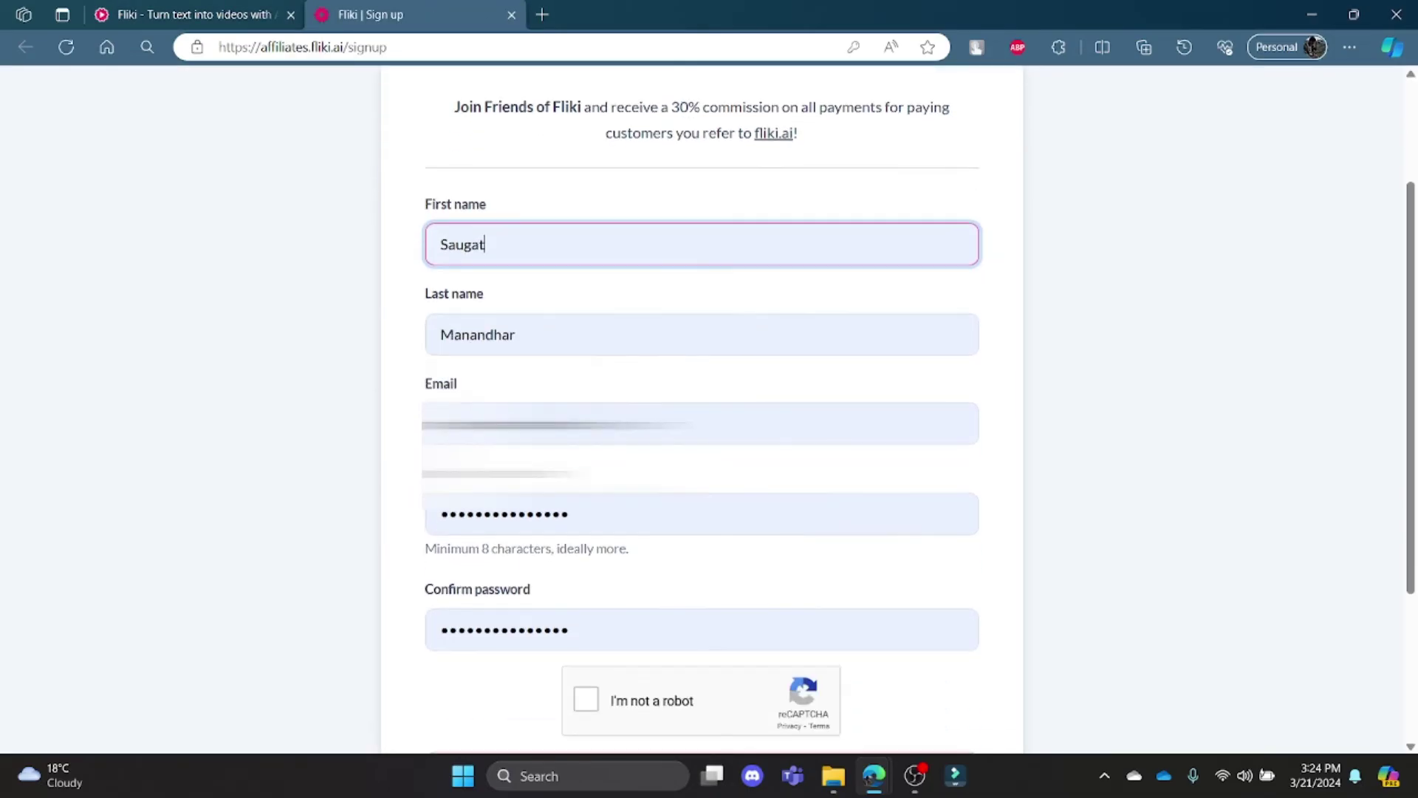
click(623, 306)
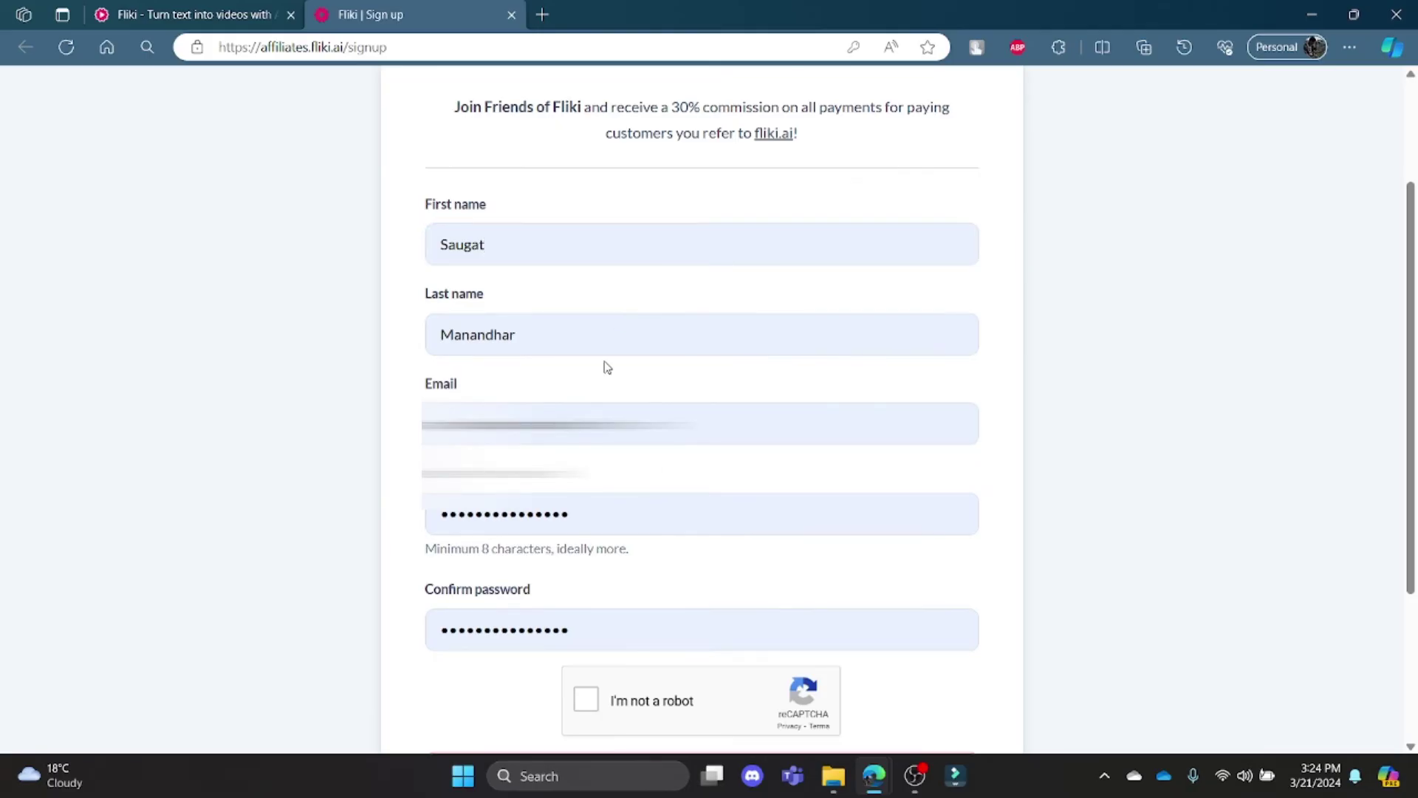
scroll(624, 585, down, 1)
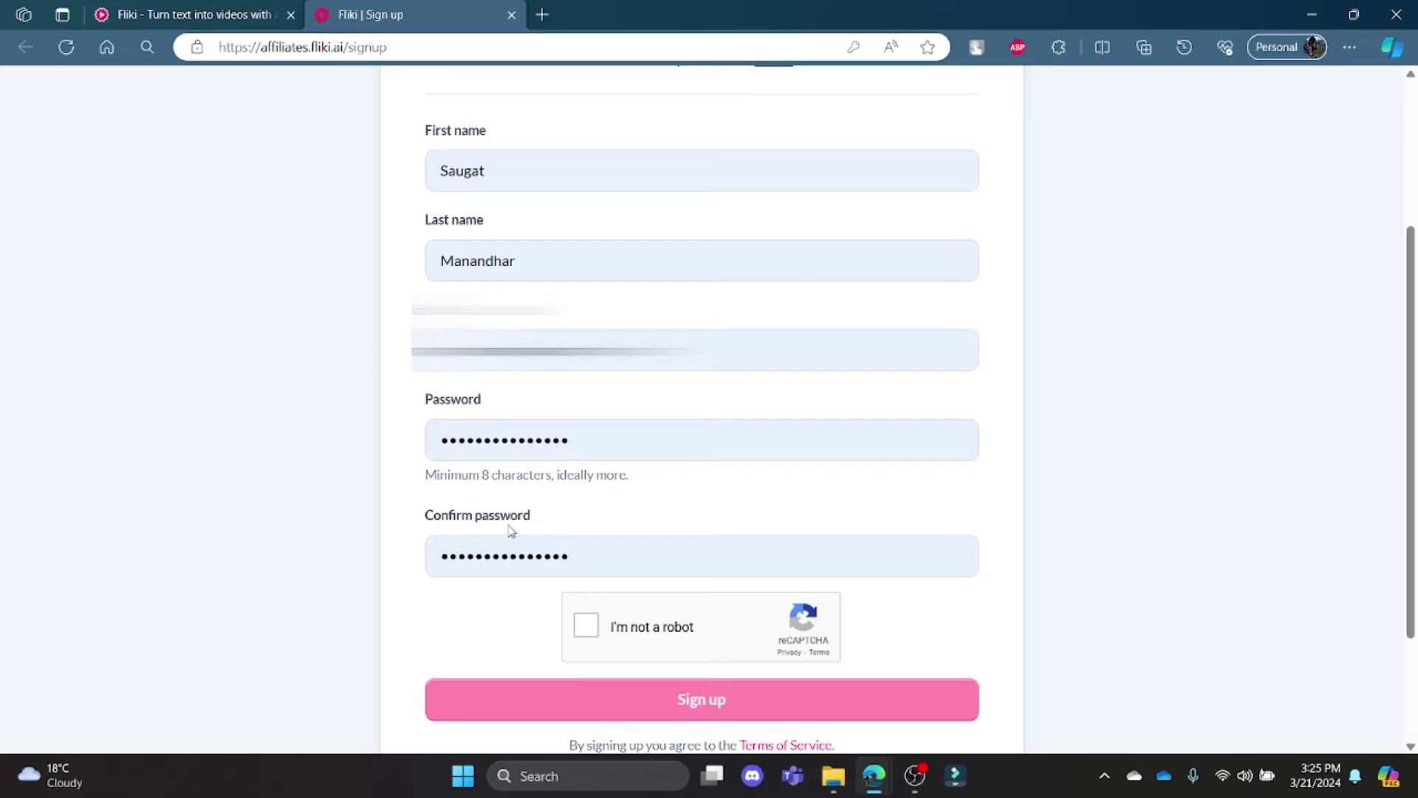
click(587, 637)
click(654, 709)
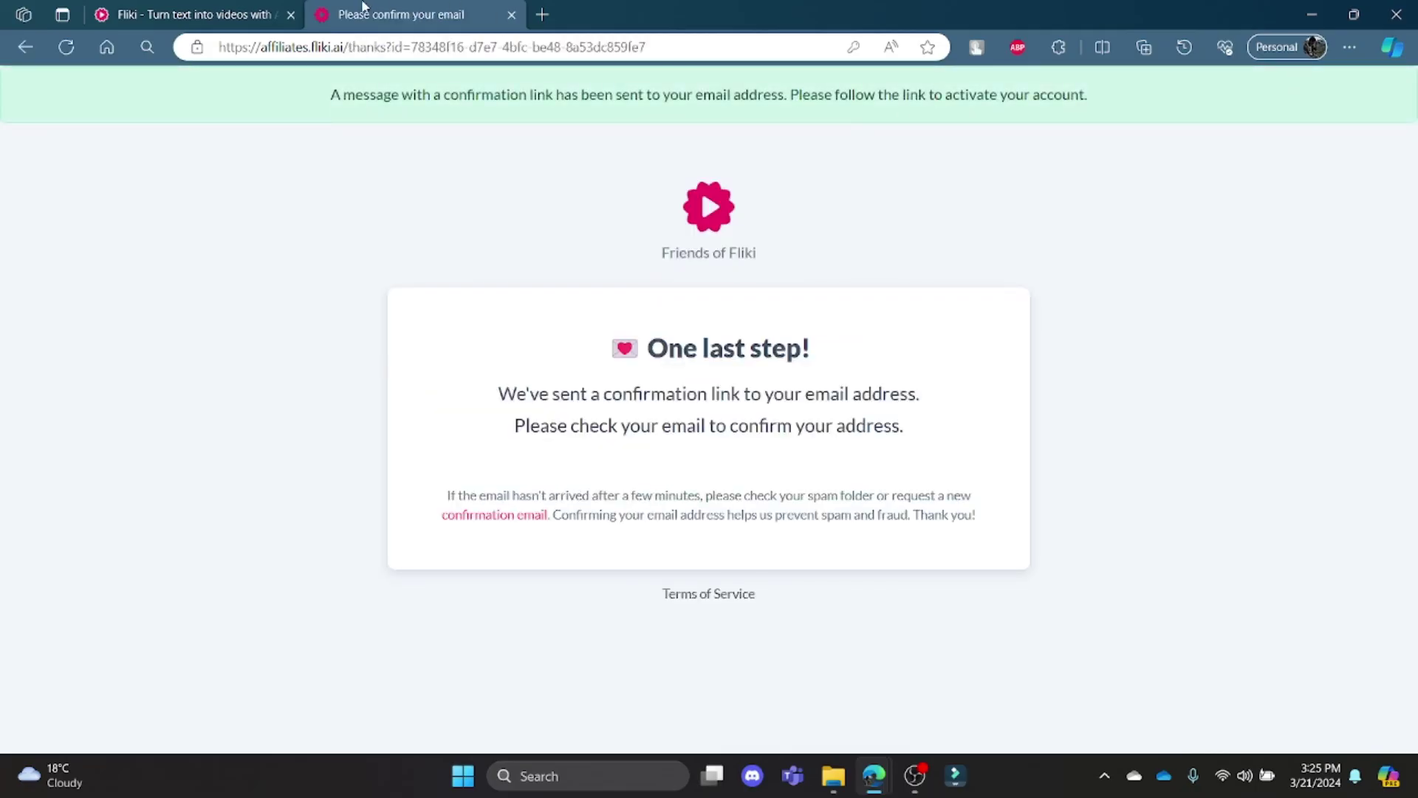
click(511, 15)
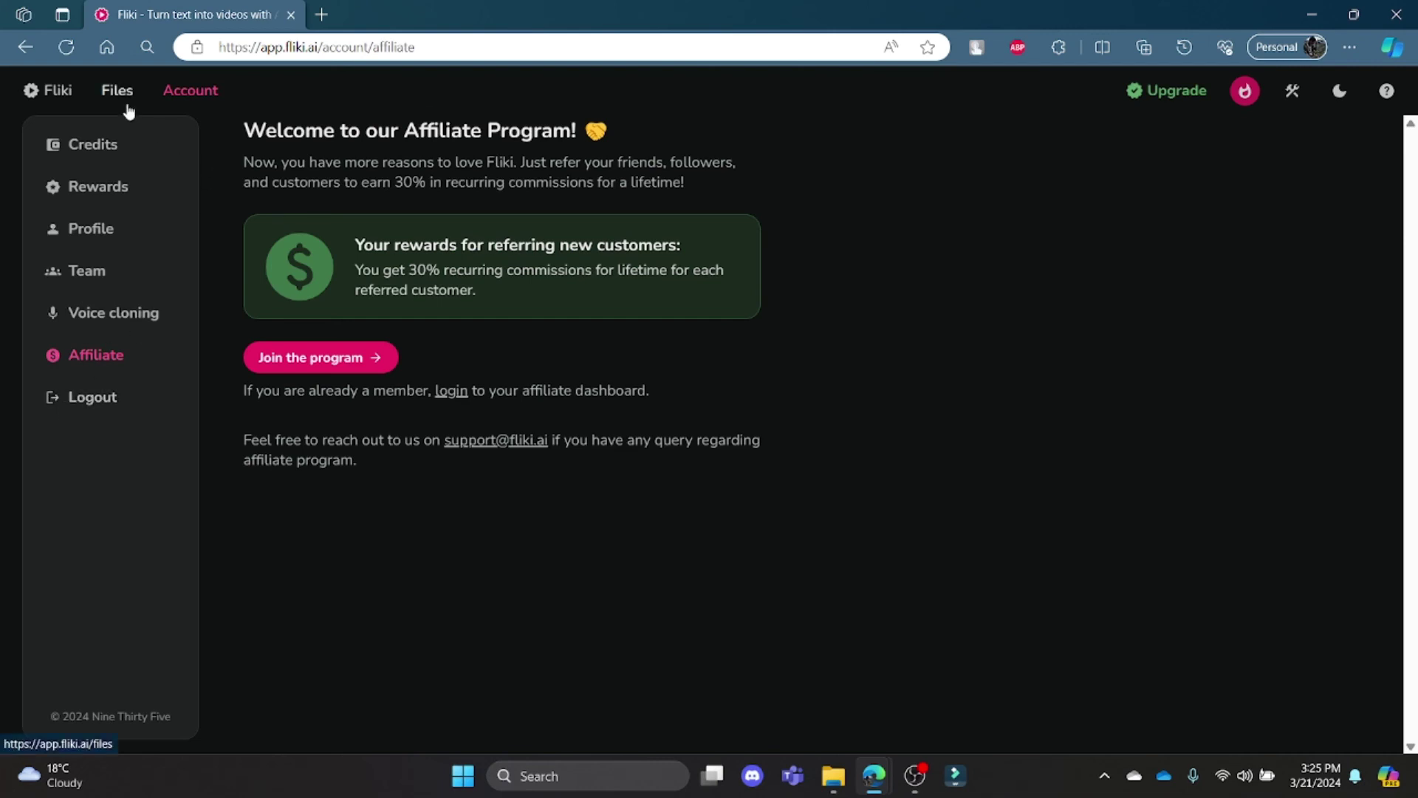
click(75, 97)
click(169, 93)
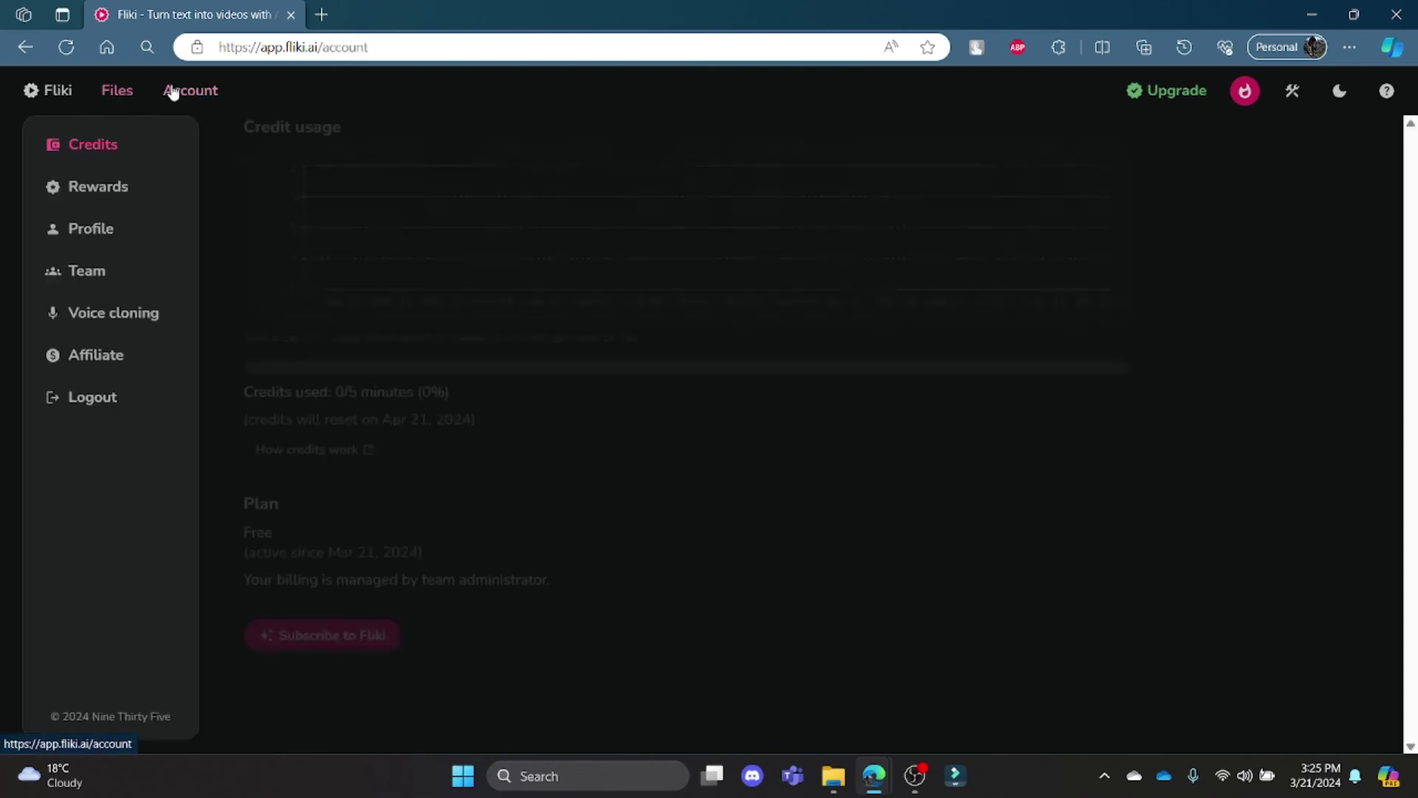
click(74, 357)
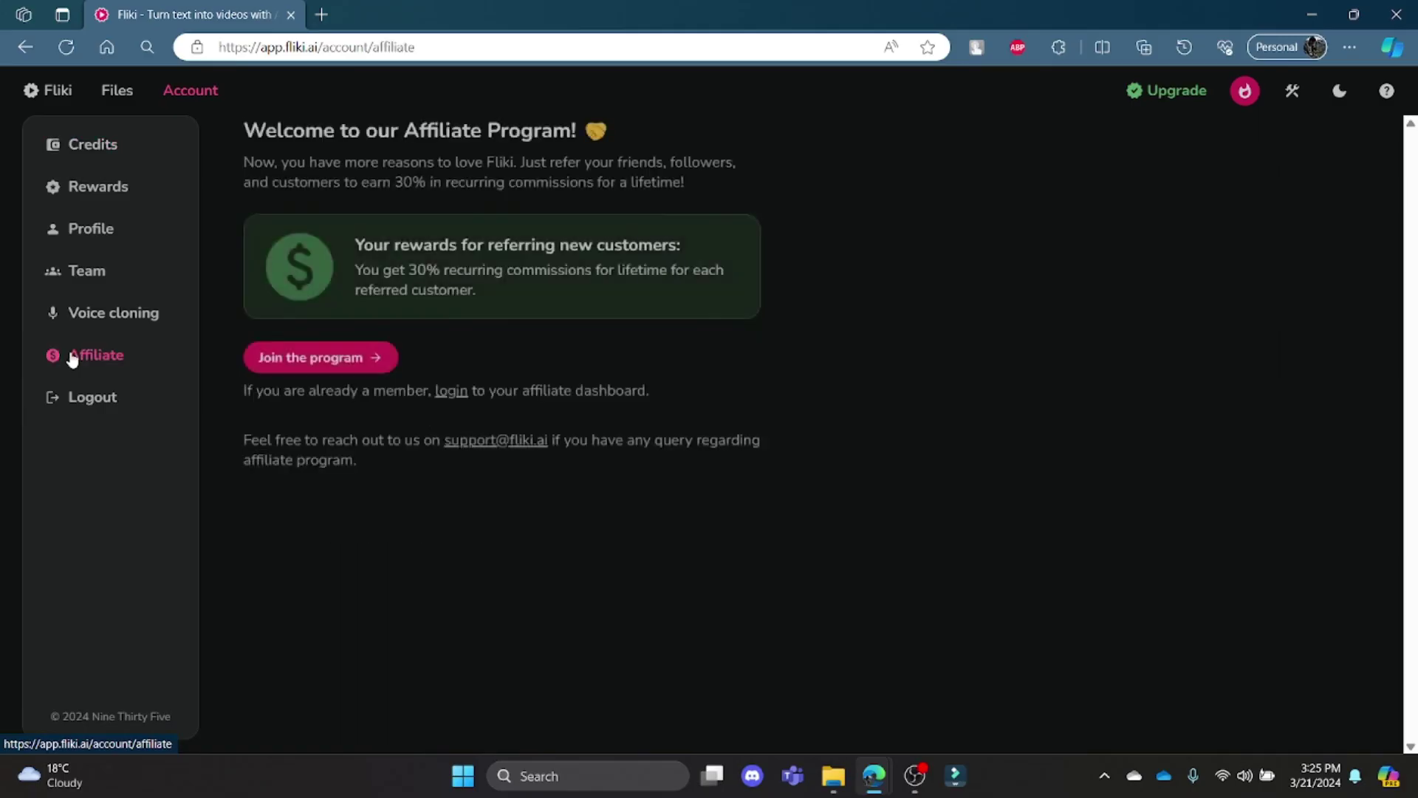